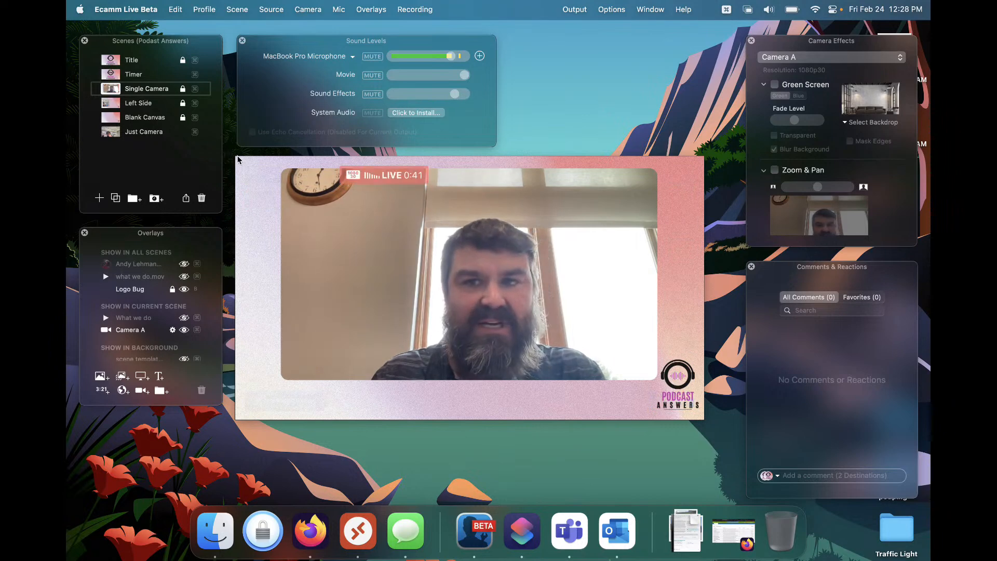
# Open the Camera Switcher and move its window over the centre of the preview
pyautogui.moveTo(483, 235)
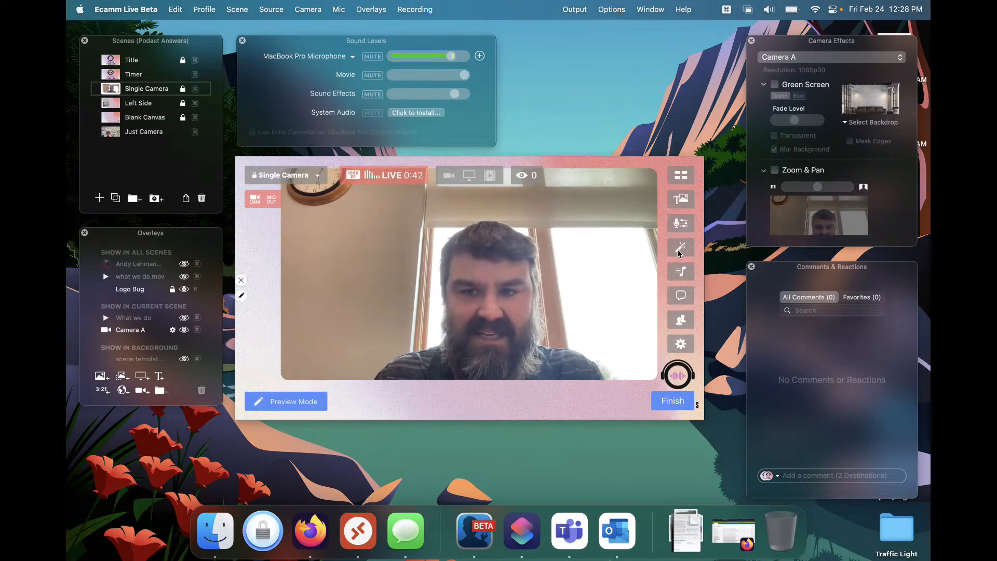
pyautogui.click(675, 179)
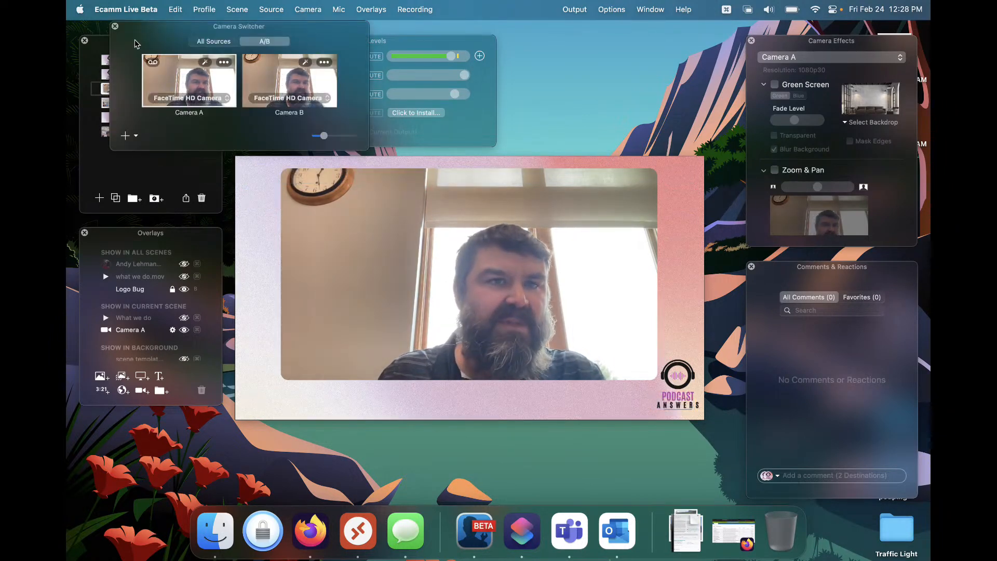
pyautogui.moveTo(148, 32); pyautogui.dragTo(386, 245)
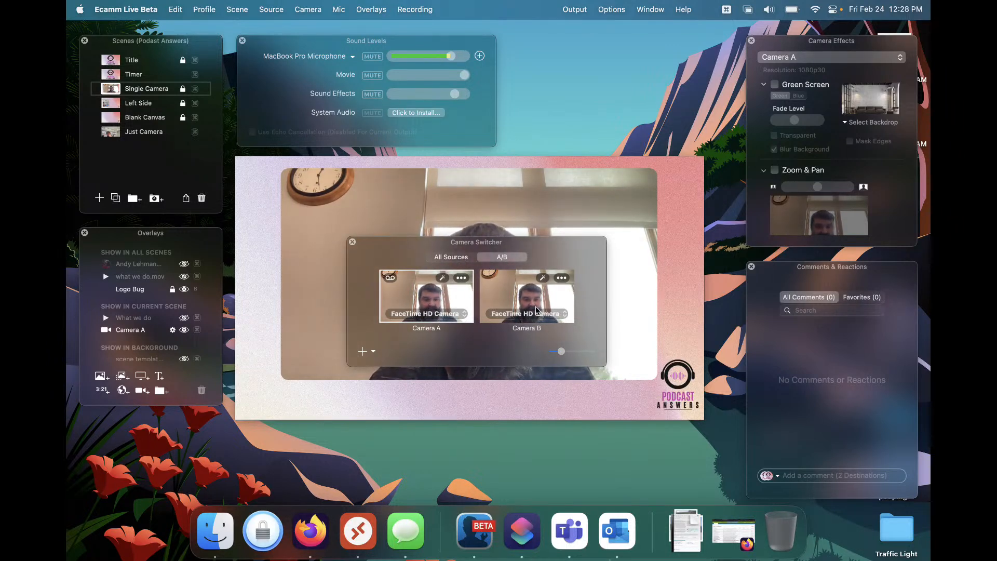
# Examine Camera A's source options and the add-camera menu in the Camera Switcher
pyautogui.click(430, 315)
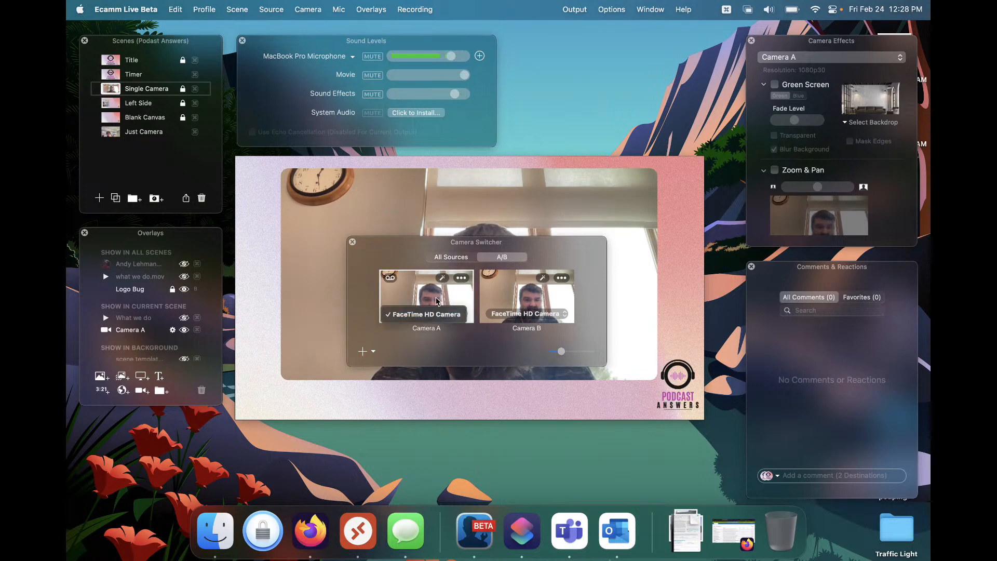
pyautogui.click(523, 318)
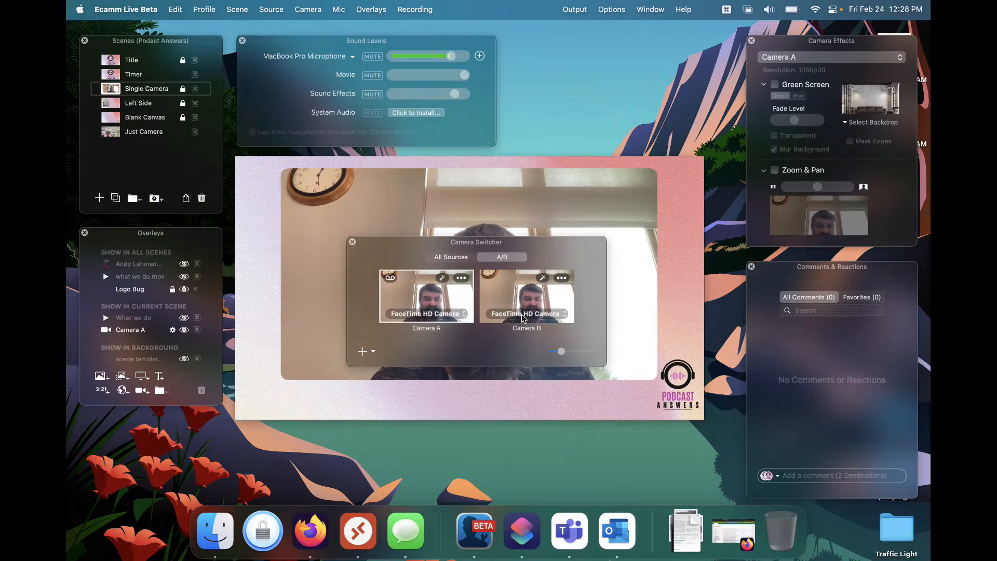
pyautogui.click(365, 350)
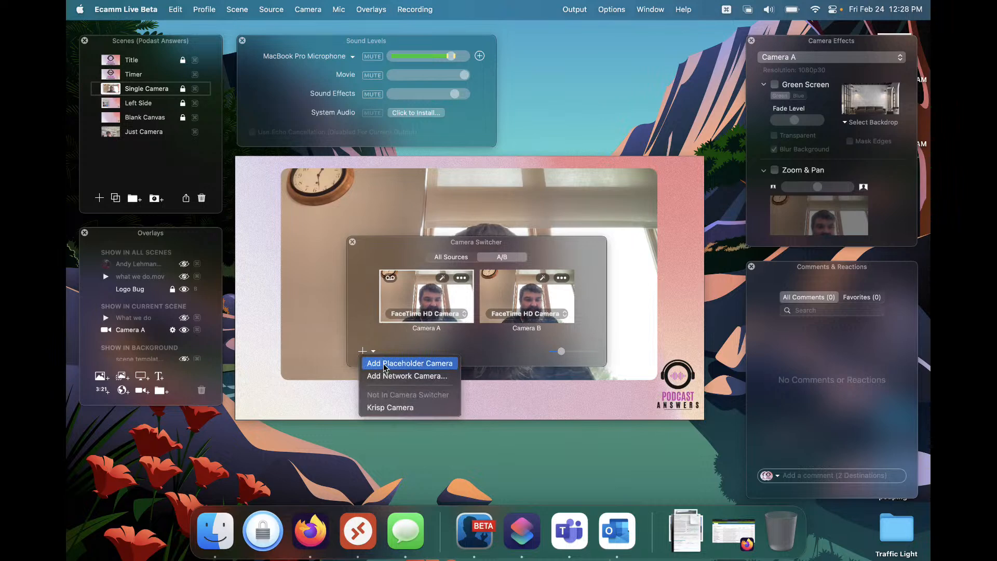
pyautogui.click(385, 355)
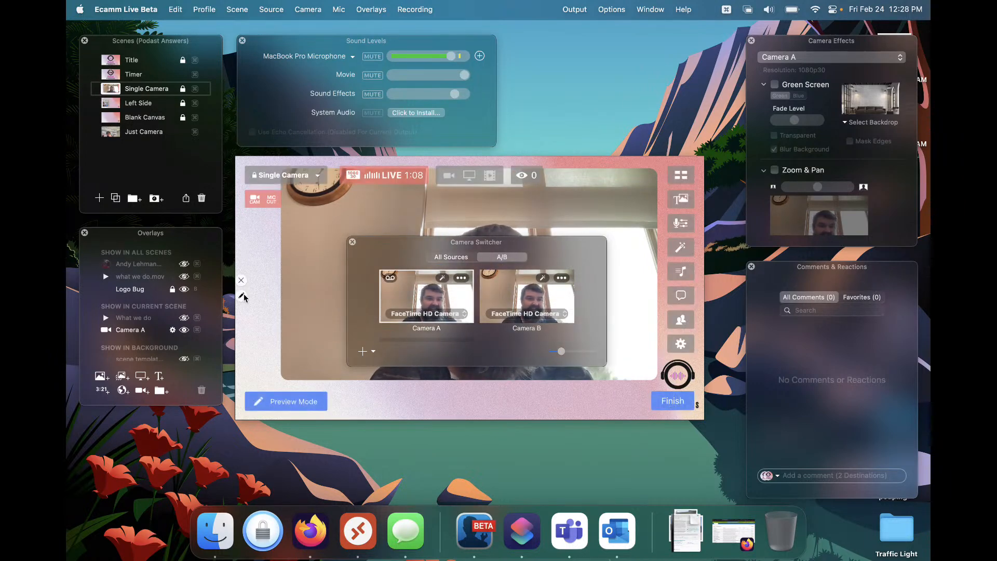
# Open the camera overlay's settings and review its video source options for the scene
pyautogui.click(241, 297)
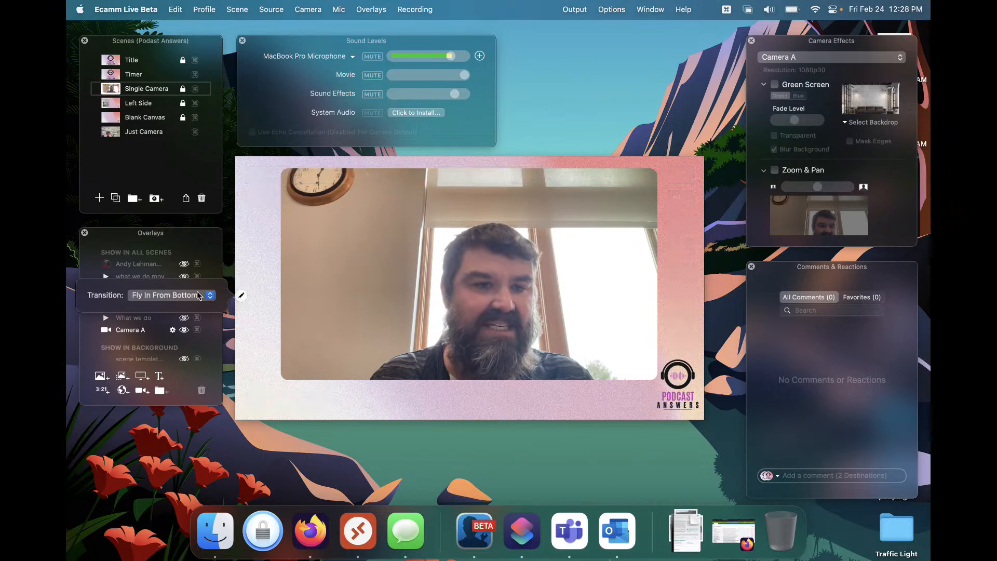
pyautogui.click(256, 265)
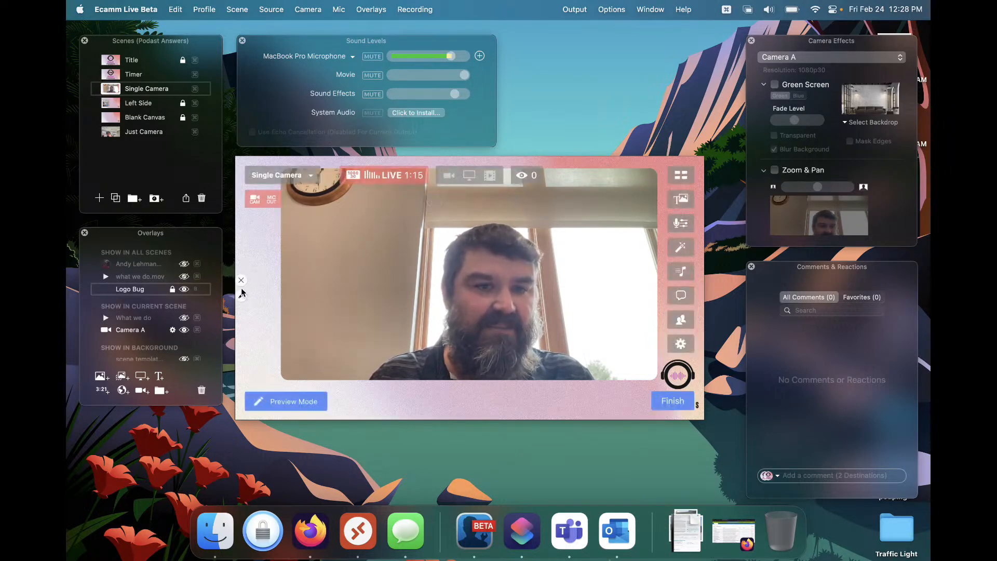
pyautogui.click(242, 296)
pyautogui.click(318, 307)
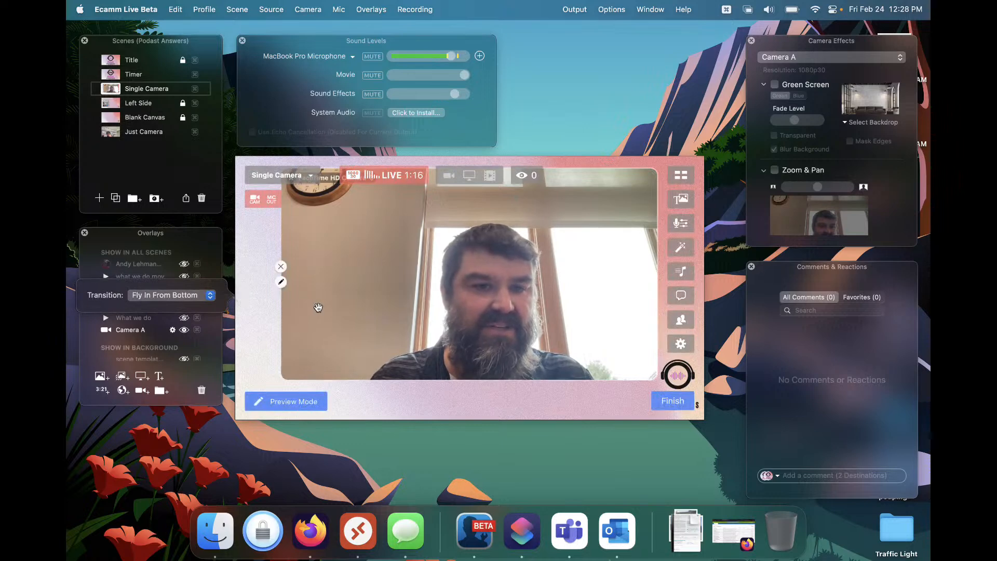
pyautogui.click(280, 282)
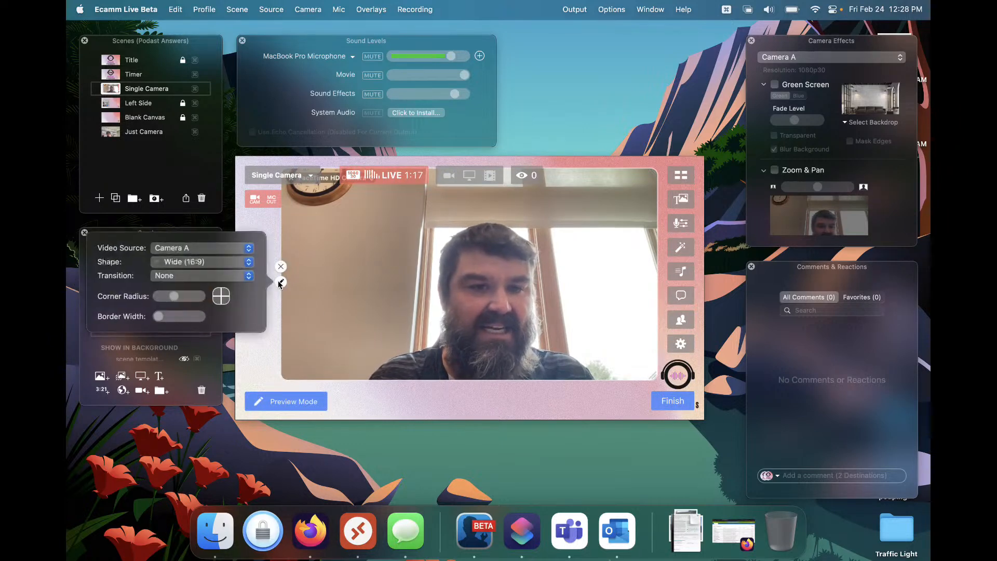
pyautogui.click(196, 249)
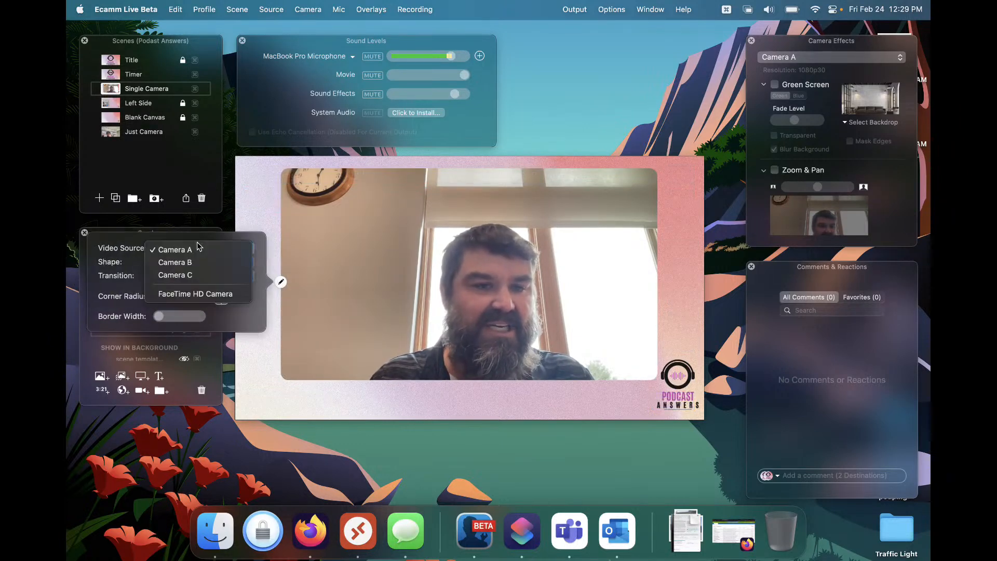
pyautogui.click(251, 216)
pyautogui.click(252, 217)
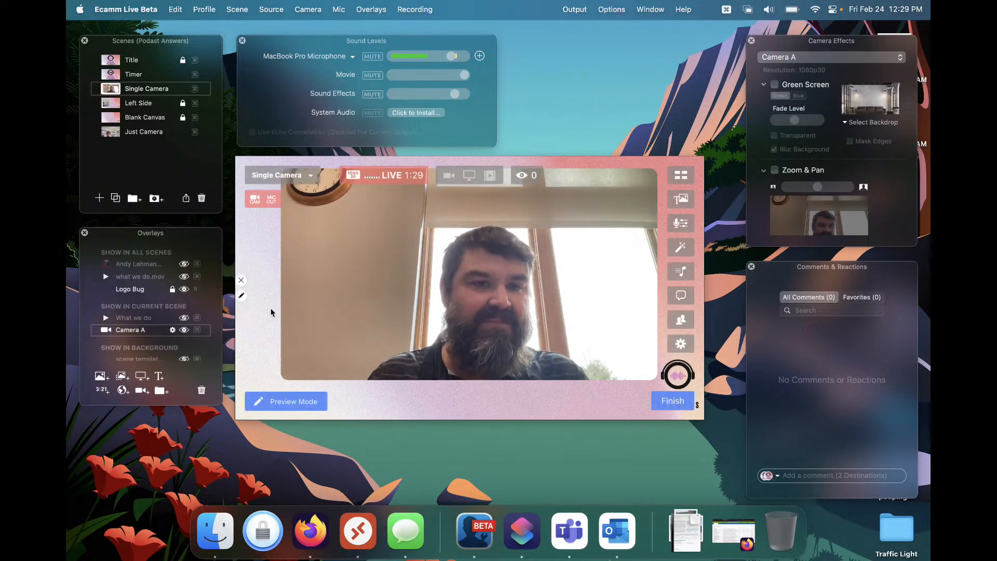
# Reopen the Camera Switcher and activate ISO recording for Camera A
pyautogui.moveTo(467, 345)
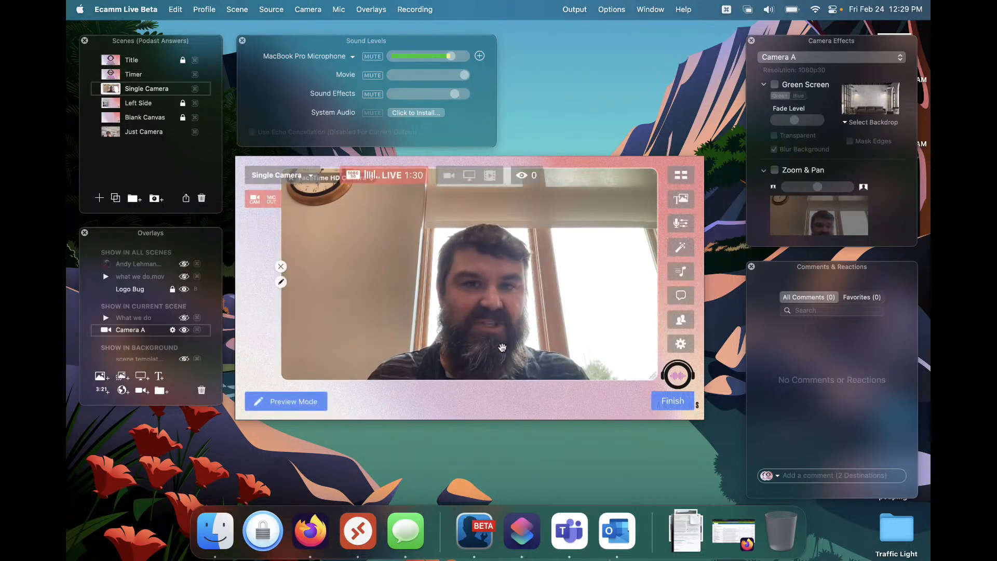
pyautogui.click(680, 175)
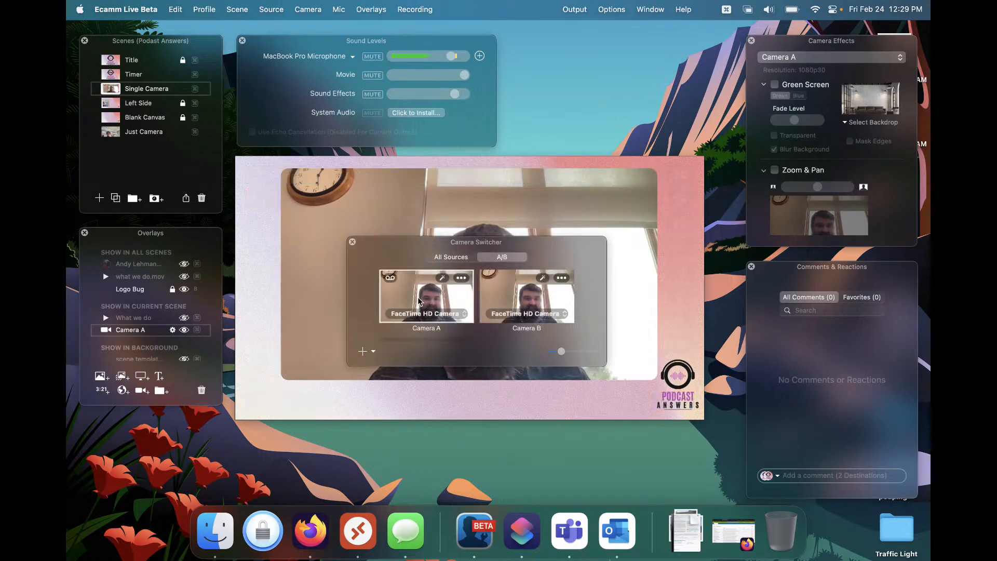
pyautogui.click(427, 318)
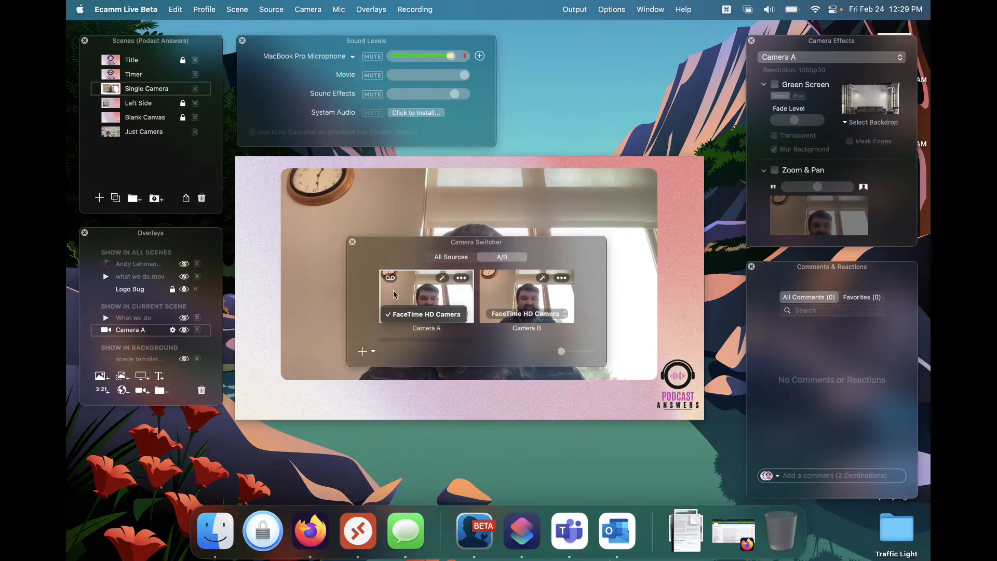
pyautogui.click(387, 260)
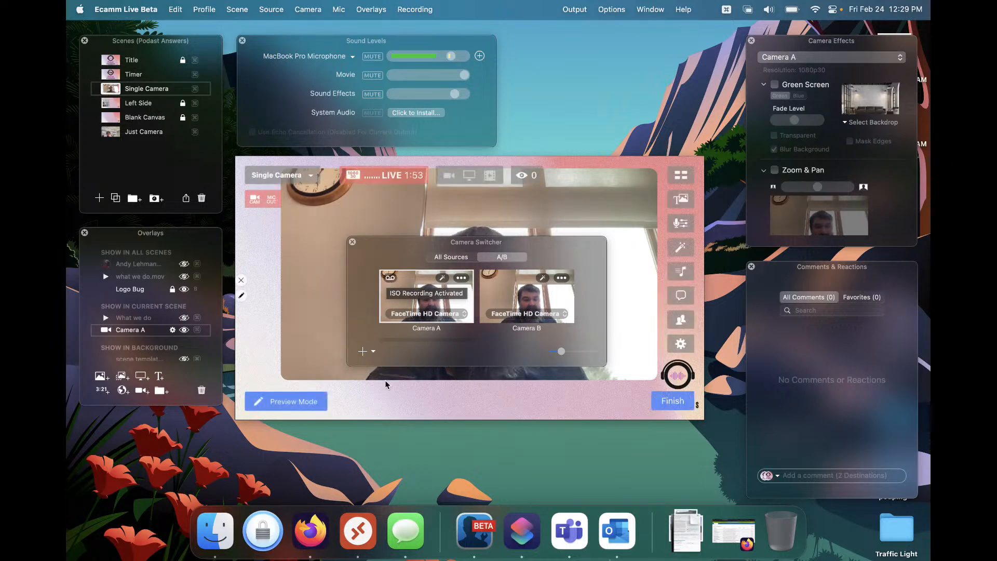
# Open the Recording preferences and review the audio options for Camera A's isolated video track
pyautogui.press('super+comma')
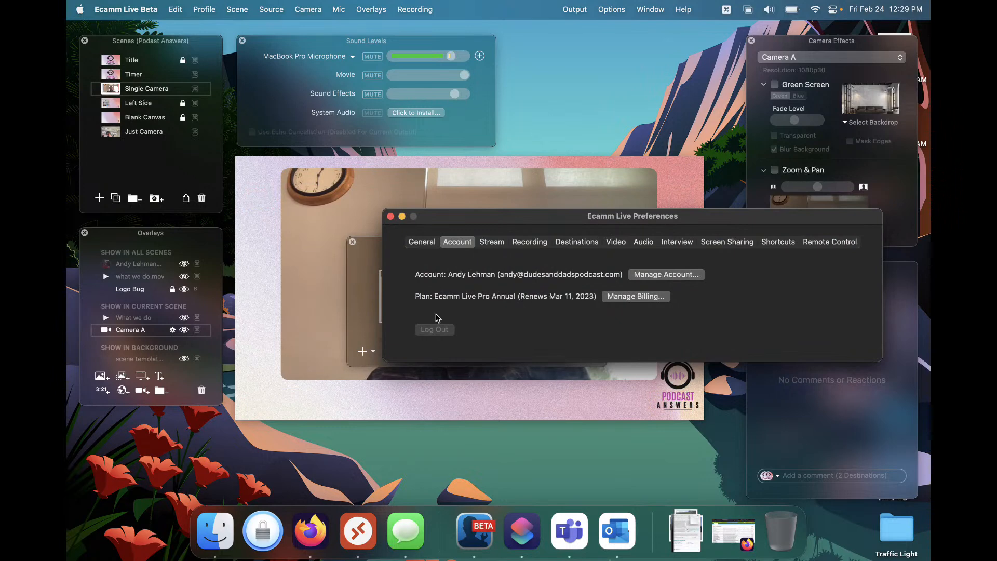
pyautogui.moveTo(508, 224); pyautogui.dragTo(378, 216)
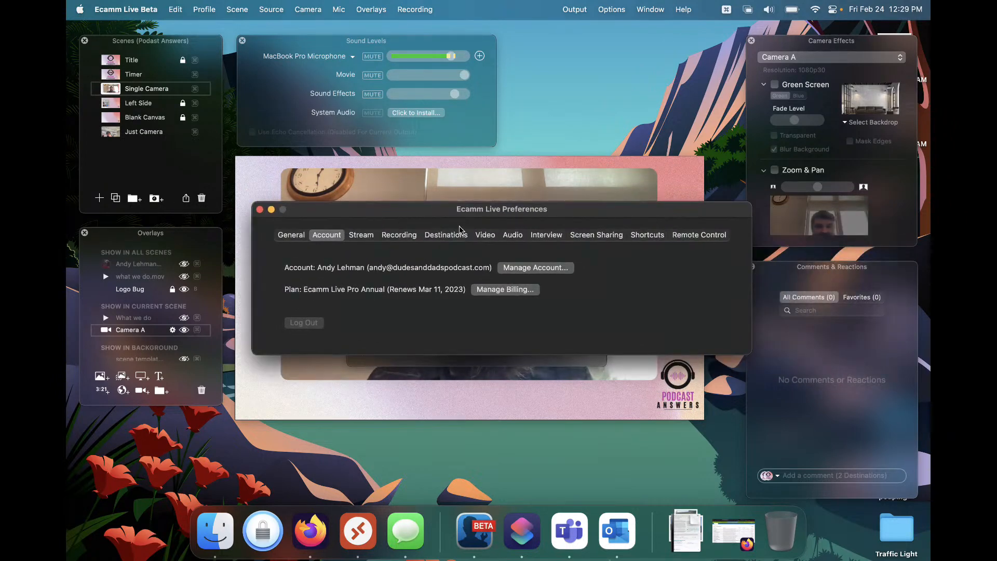
pyautogui.click(391, 237)
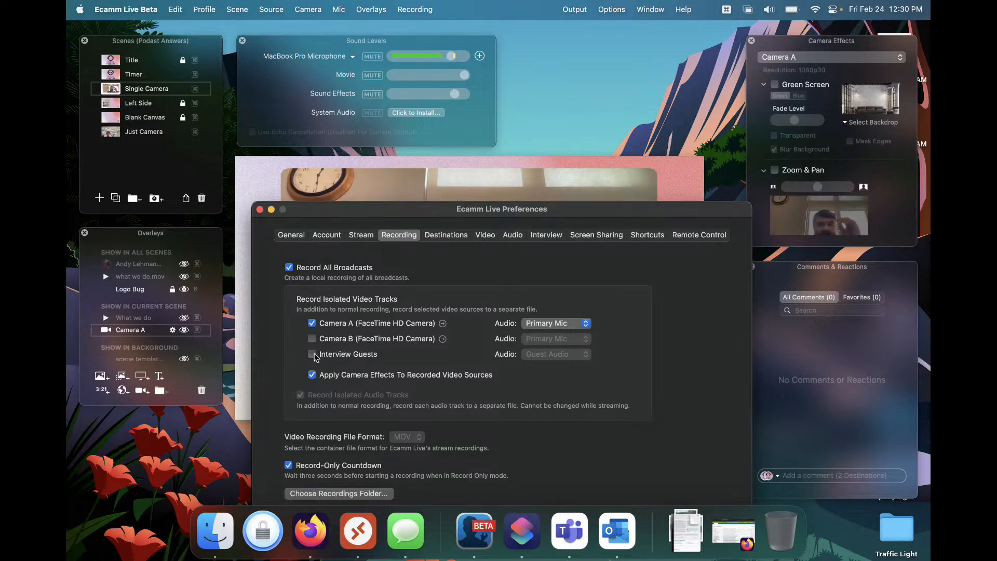
pyautogui.click(555, 324)
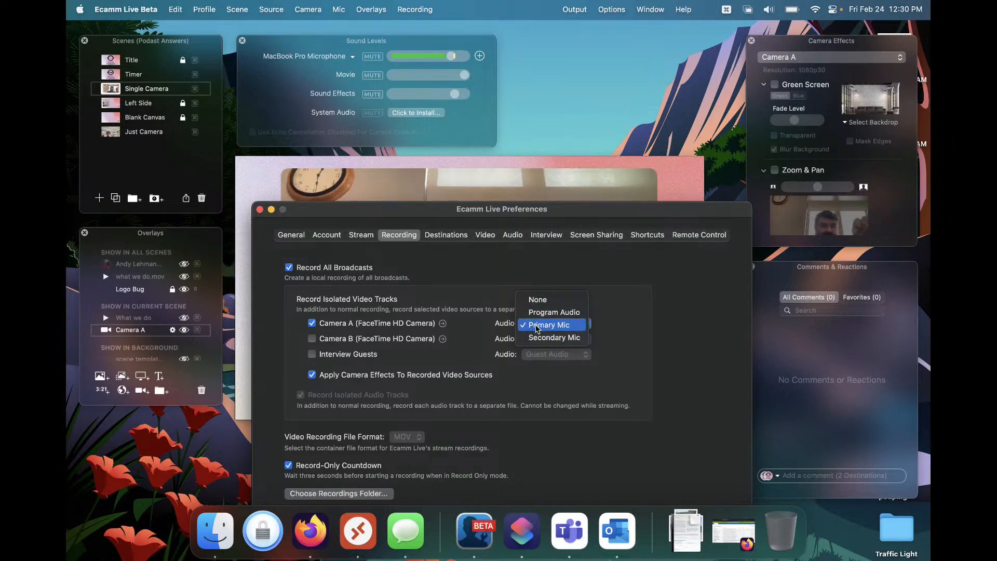
pyautogui.click(272, 197)
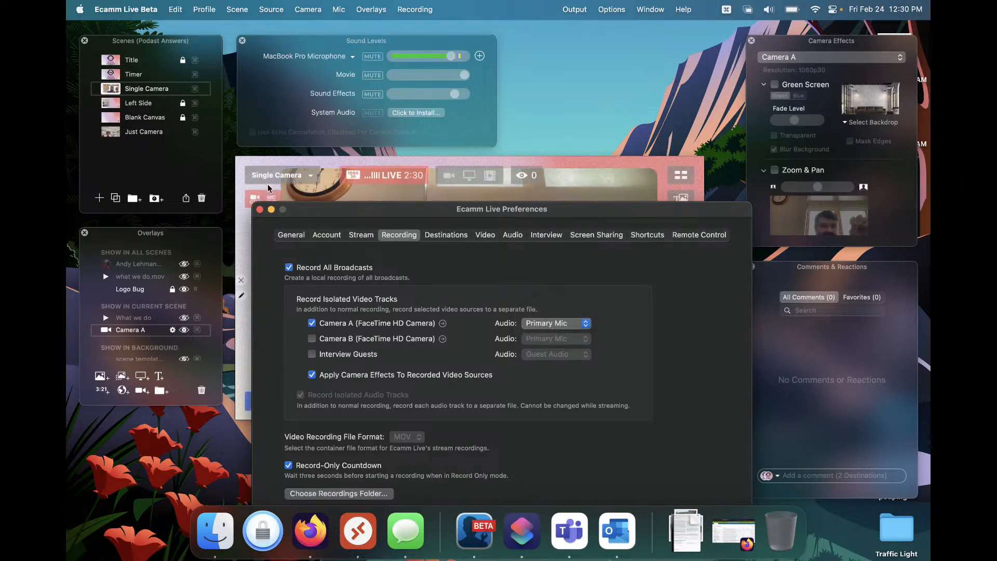
pyautogui.click(260, 209)
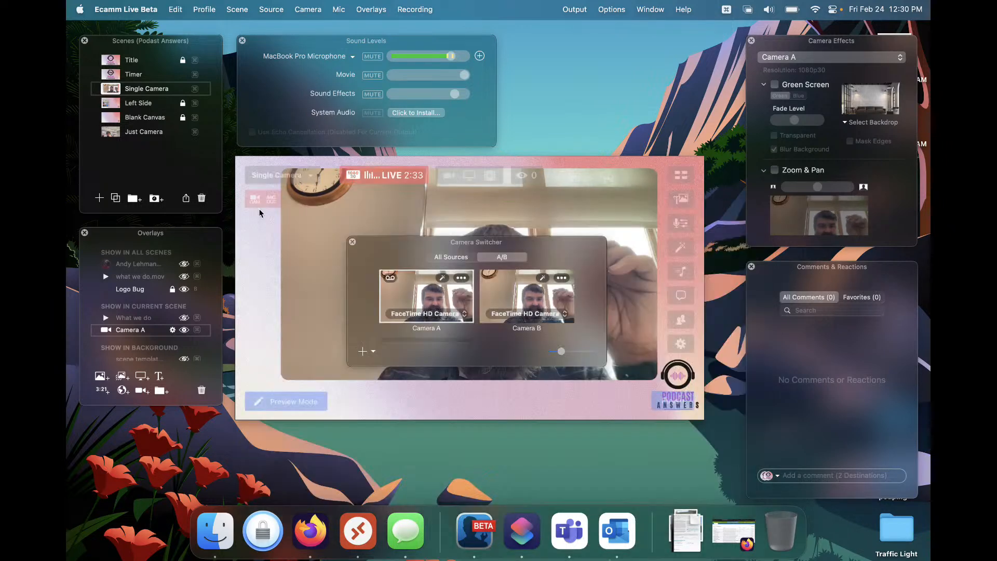
# Open the sound effects and play the Ba Da Dum effect
pyautogui.click(681, 271)
pyautogui.click(132, 60)
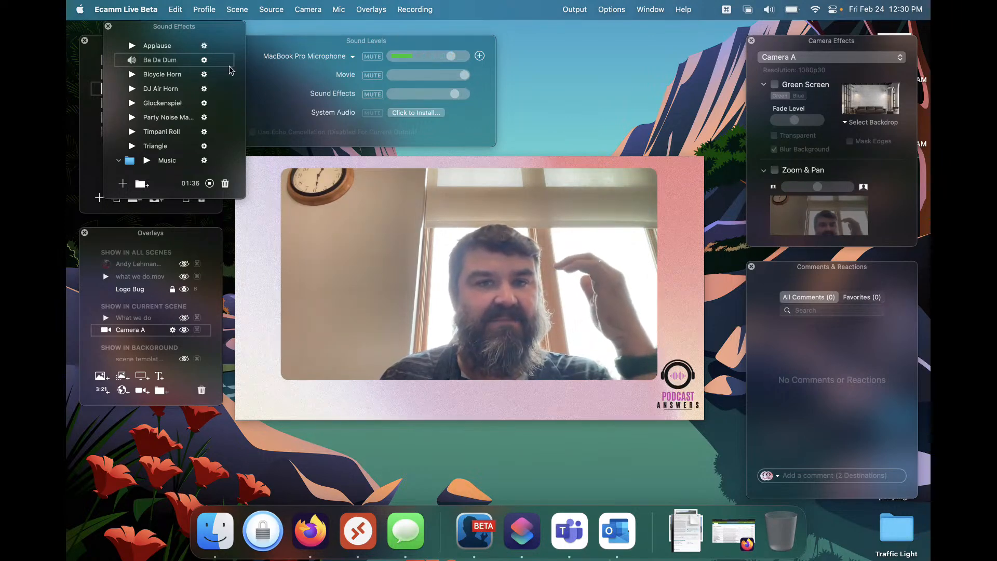
pyautogui.click(108, 27)
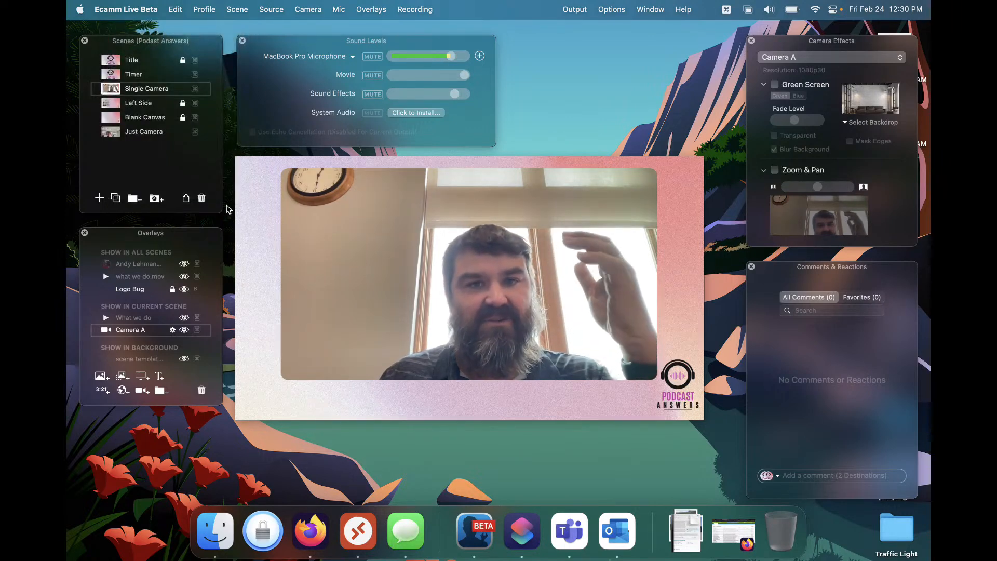
# Reopen the Recording preferences and check Camera A's isolated track audio source
pyautogui.moveTo(338, 294)
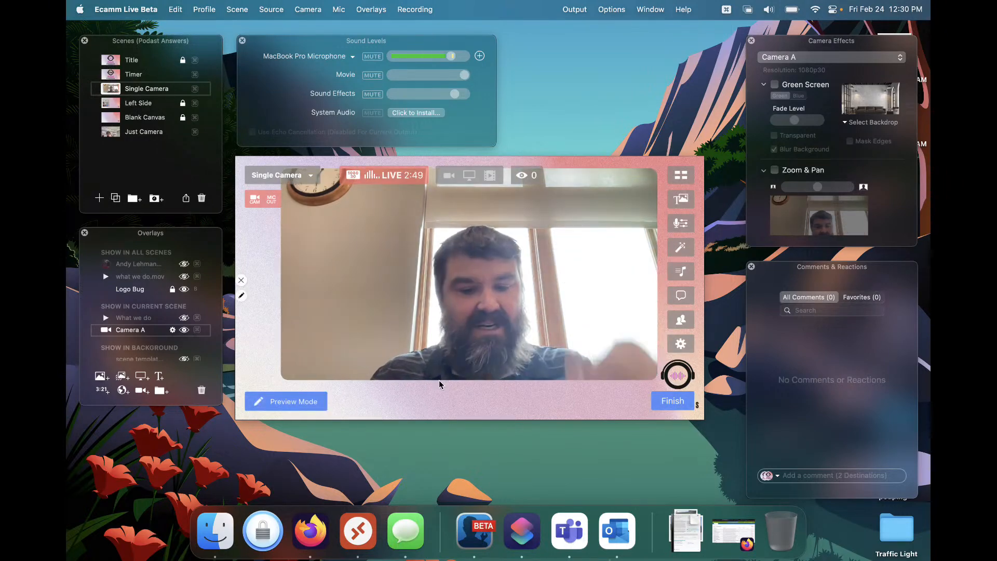
pyautogui.press('super+comma')
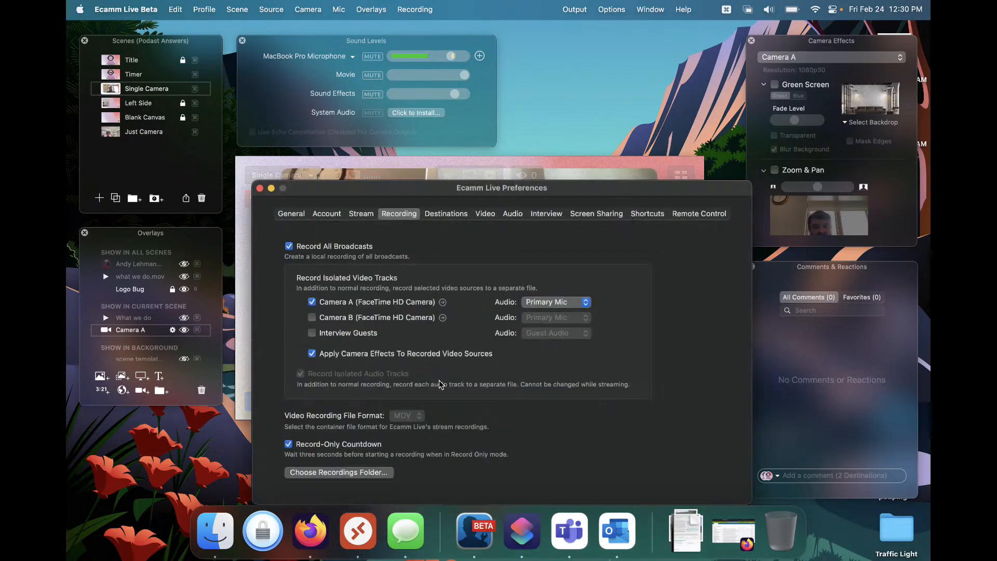
pyautogui.click(544, 307)
pyautogui.click(465, 276)
# Try enabling isolated video tracks for Camera B and Interview Guests, then close the preferences
pyautogui.click(312, 319)
pyautogui.click(313, 333)
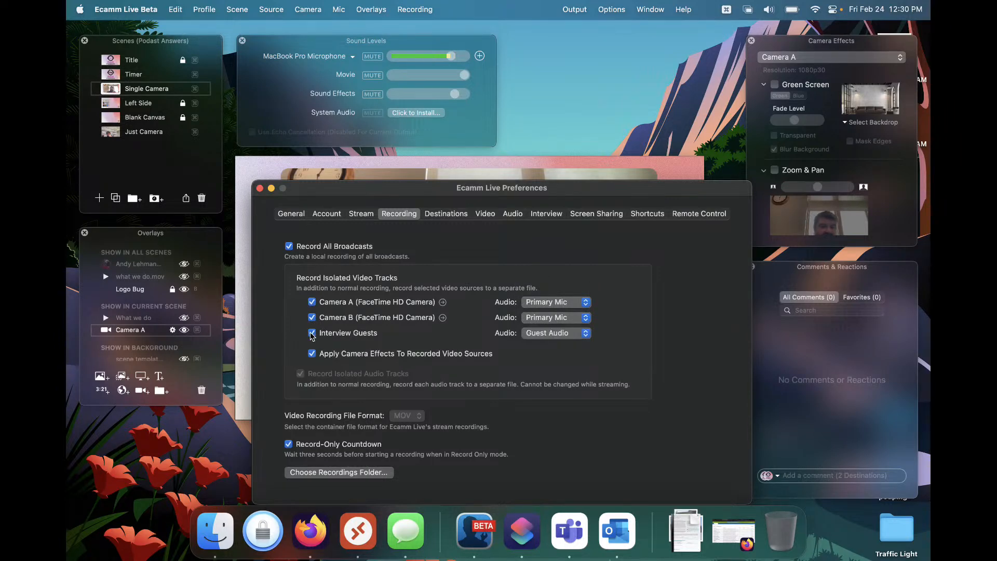
pyautogui.click(312, 334)
pyautogui.click(312, 318)
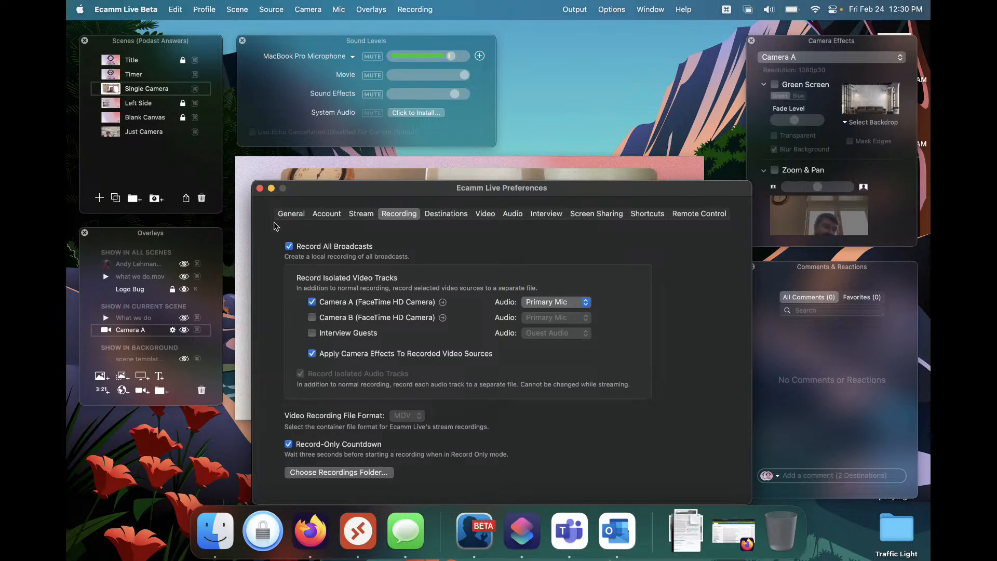
pyautogui.click(259, 188)
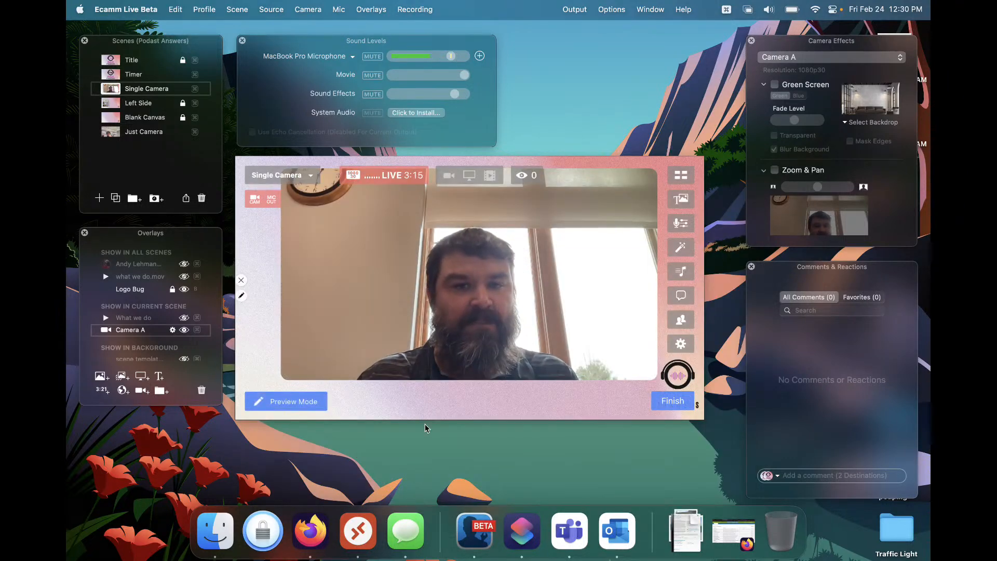
# Compare the All Sources and A/B views in the Camera Switcher
pyautogui.click(677, 179)
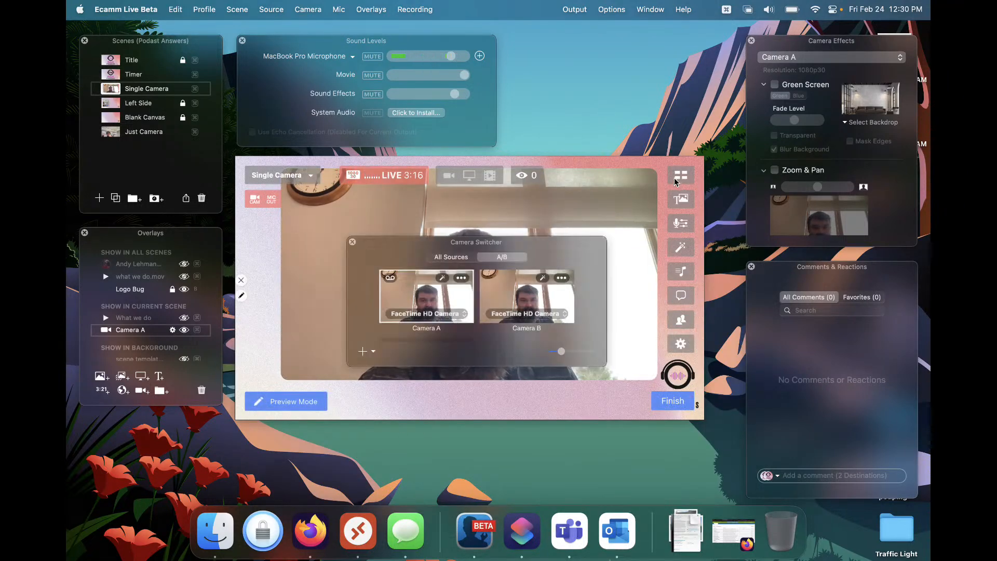
pyautogui.click(427, 314)
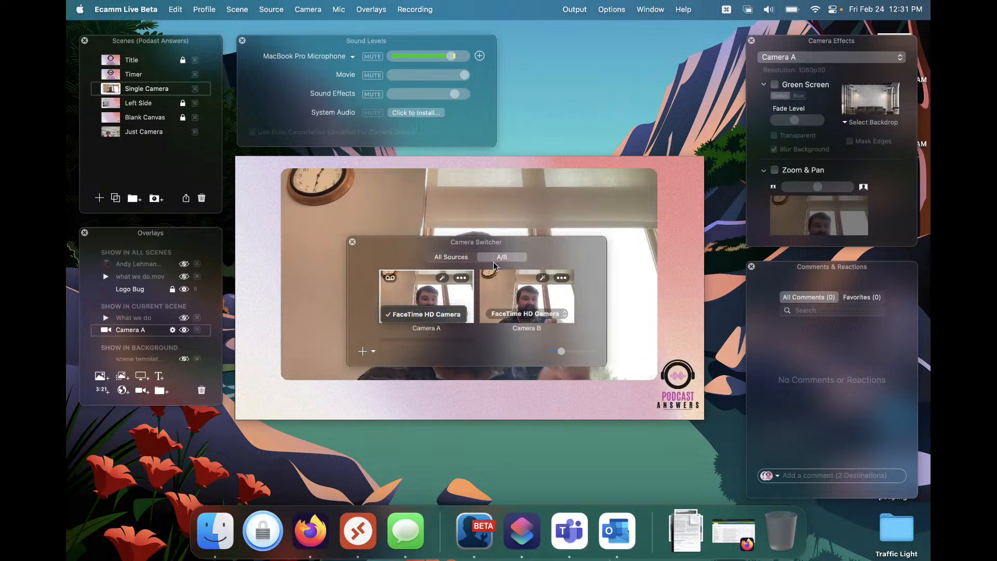
pyautogui.click(445, 261)
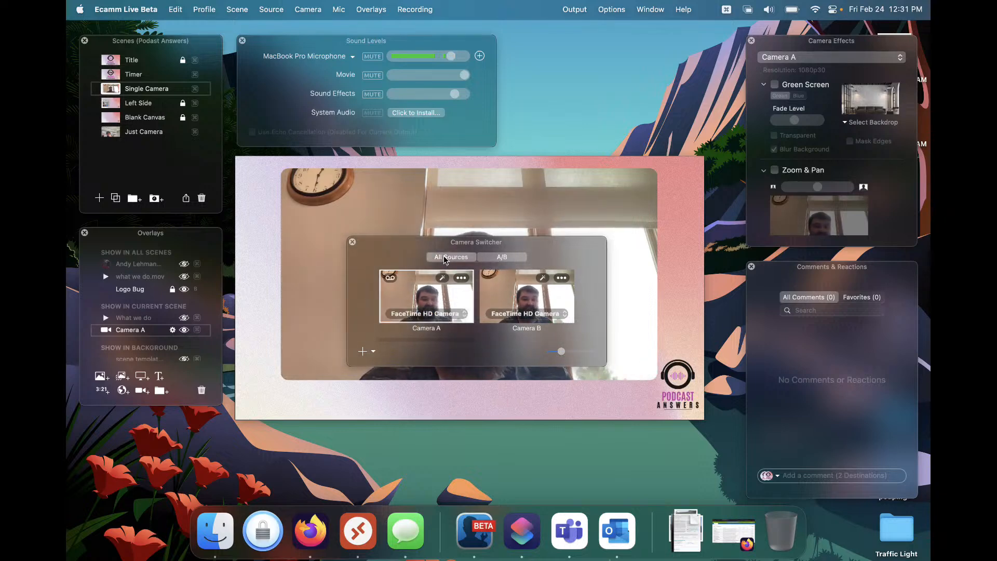
pyautogui.click(445, 258)
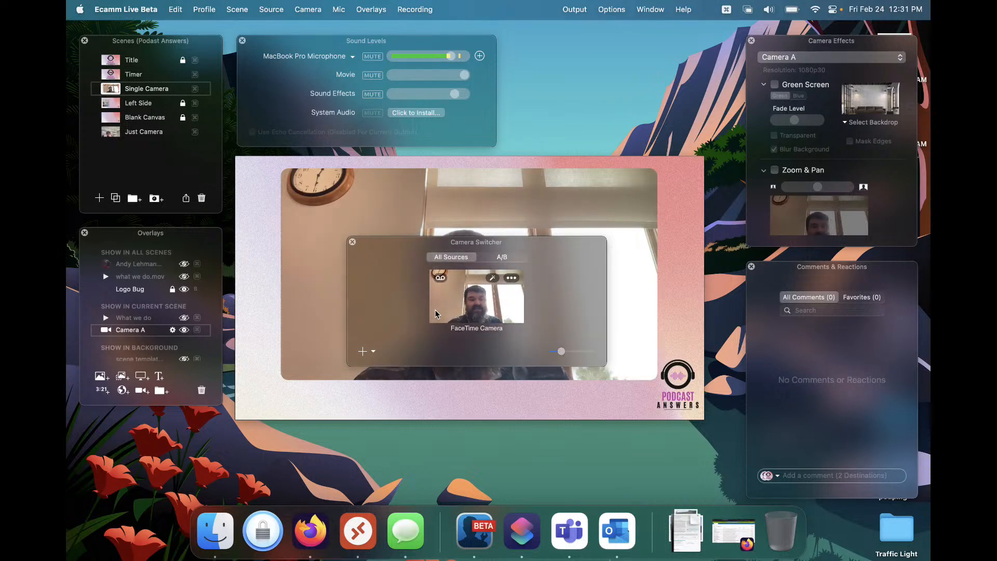
pyautogui.click(484, 260)
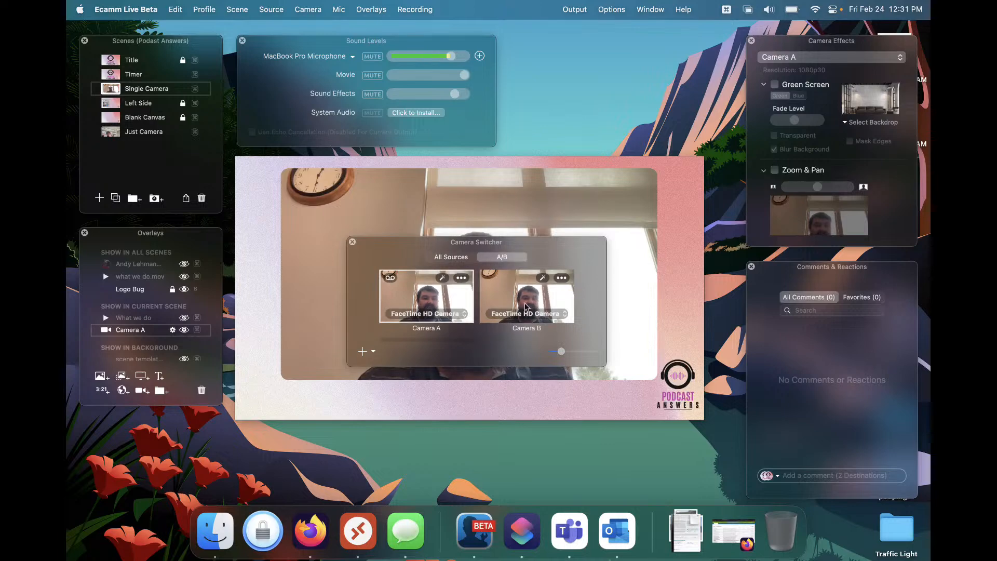